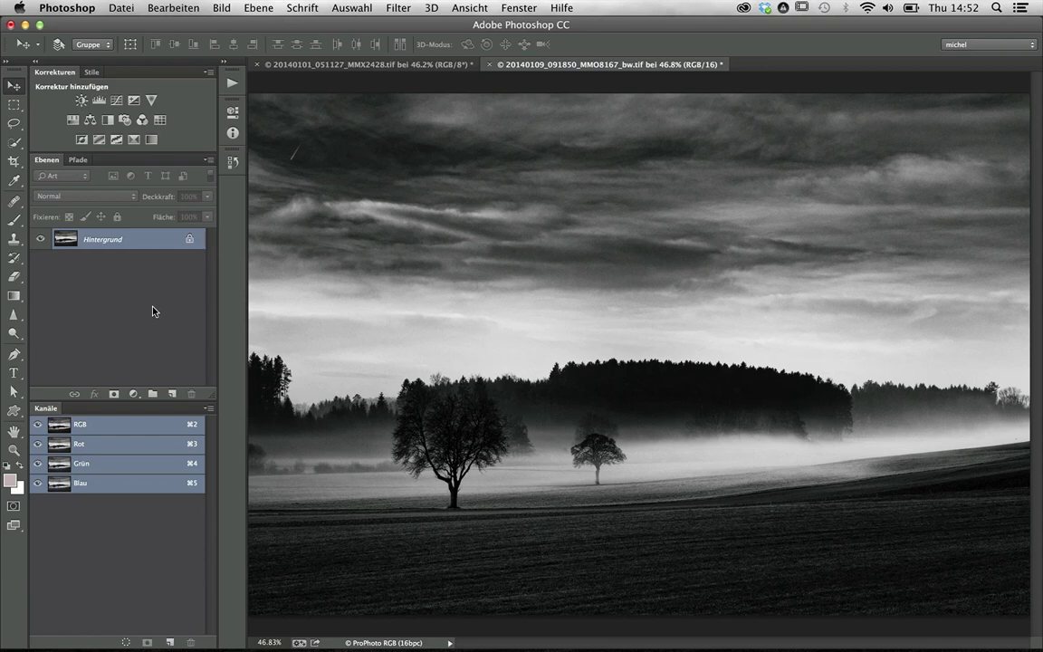
Place logo.psd from the Schreibtisch onto the misty landscape as a linked smart object
left_click(121, 8)
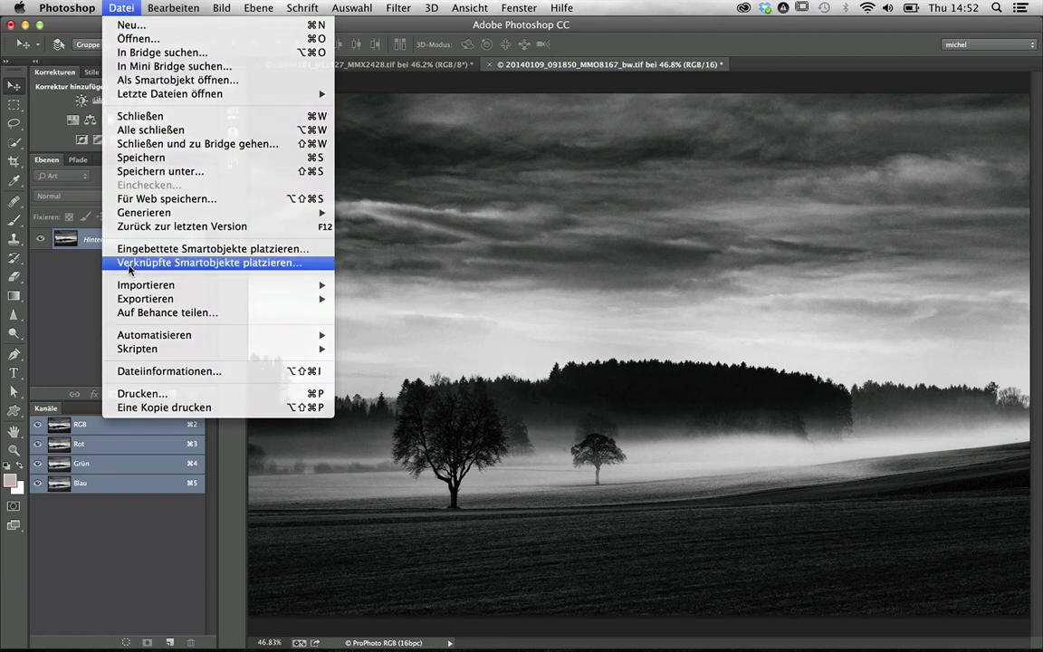
left_click(130, 265)
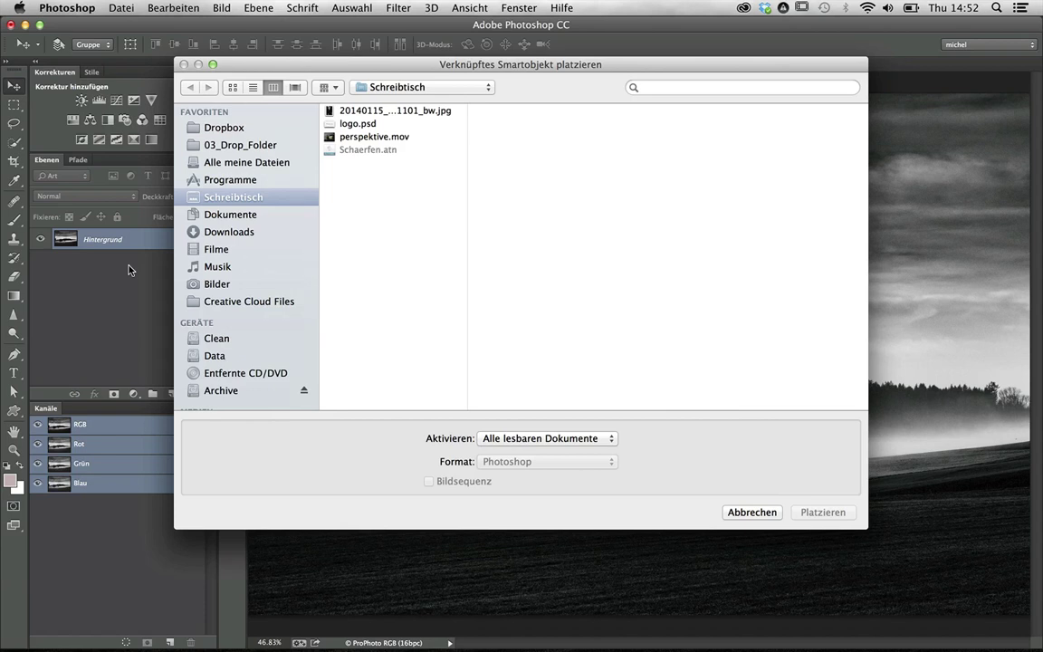
left_click(372, 125)
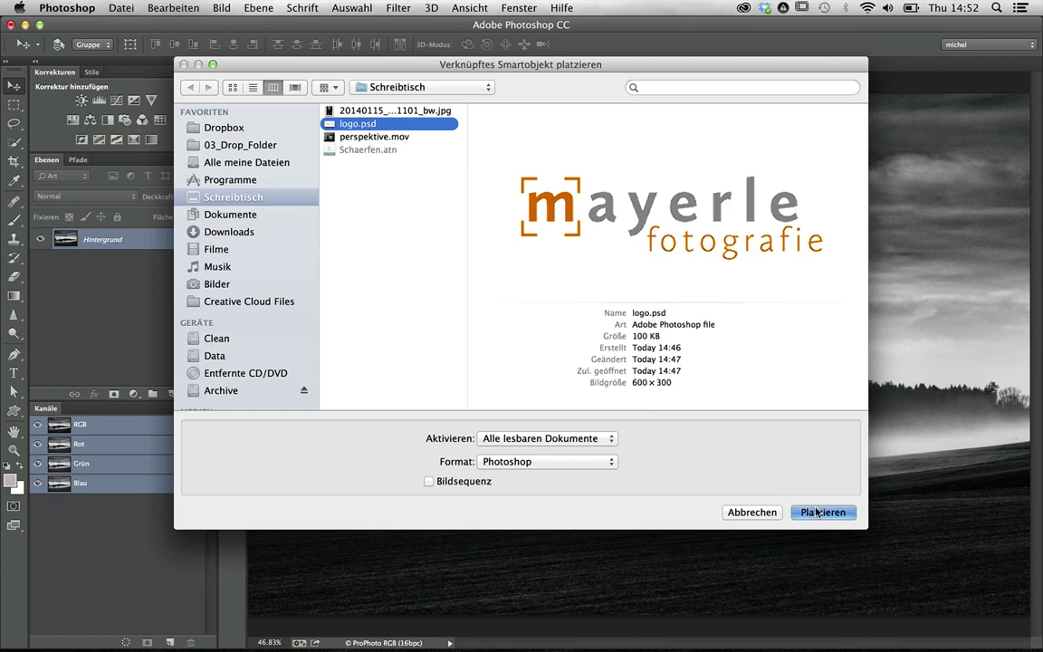
key("Return")
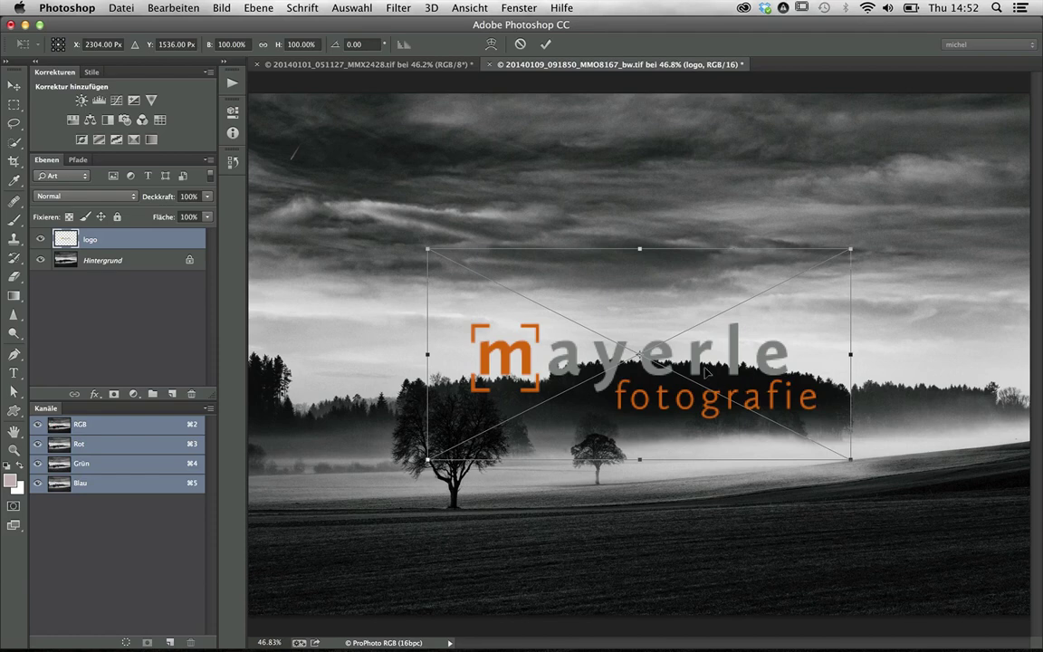
Move the logo into the landscape's lower-left corner and scale it down to 38%
left_click_drag(734, 412, 539, 525)
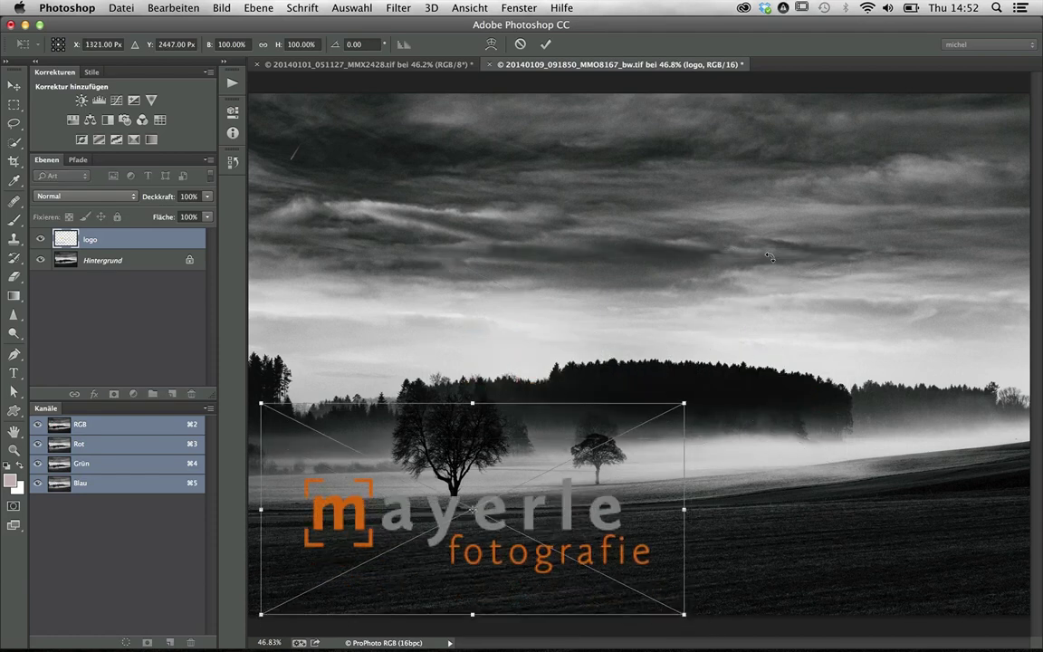
left_click_drag(631, 474, 457, 603)
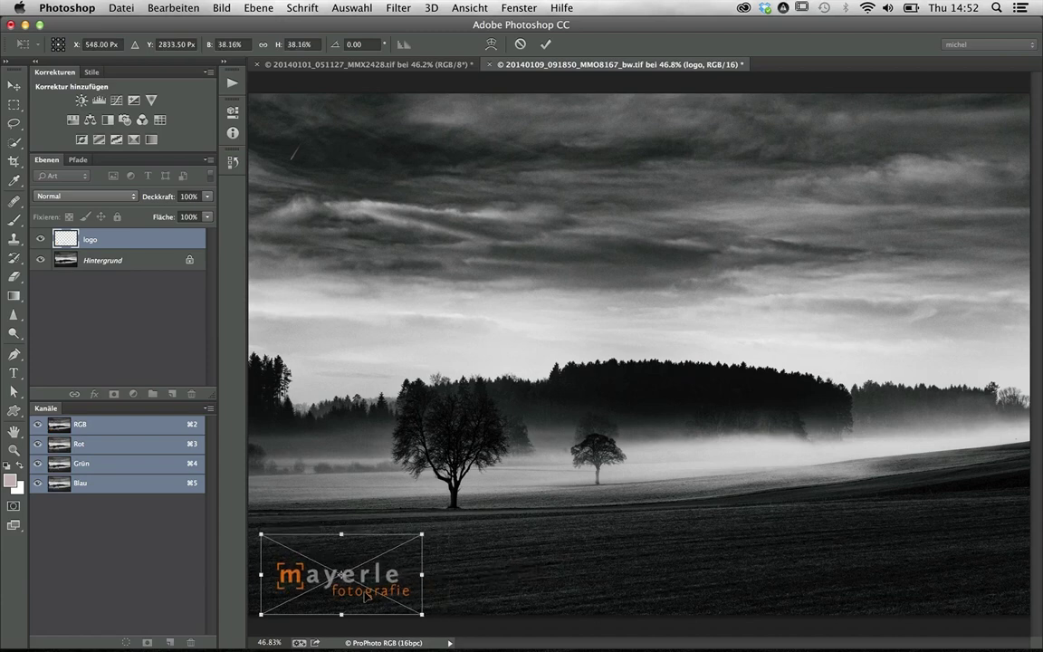
left_click_drag(366, 589, 360, 592)
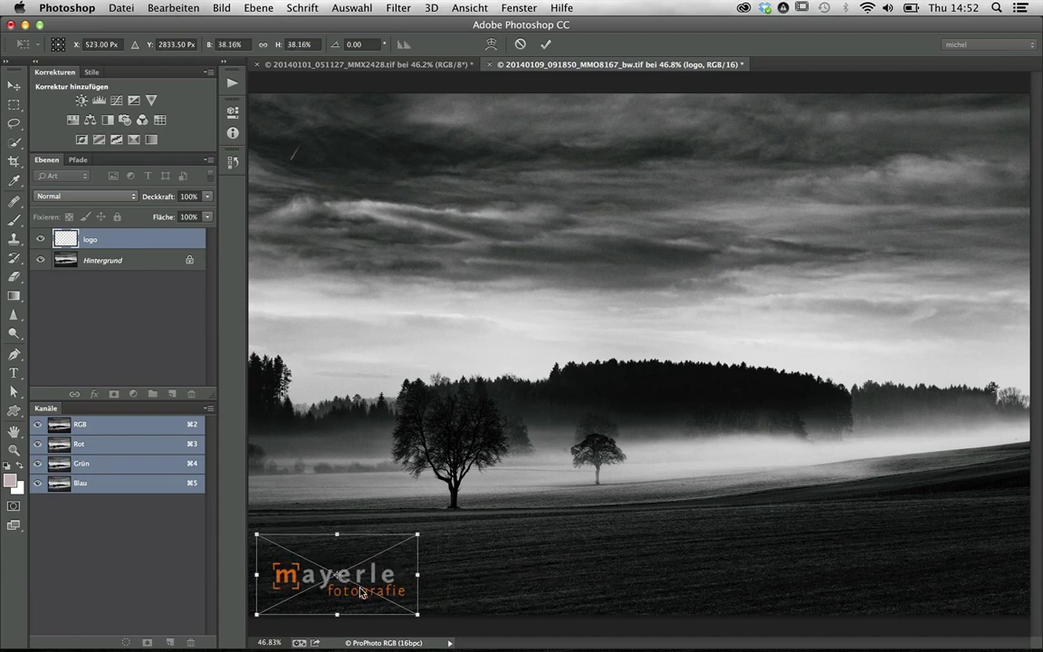
key("Return")
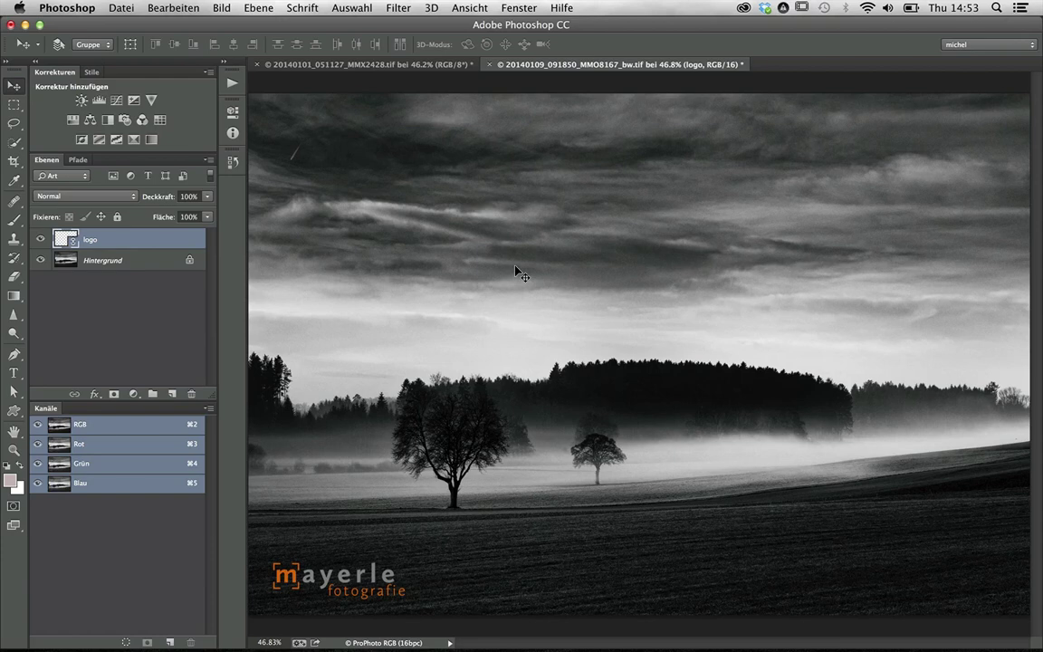
Check the logo's link to Desktop/logo.psd in Eigenschaften, then switch to the candle photo
left_click(232, 113)
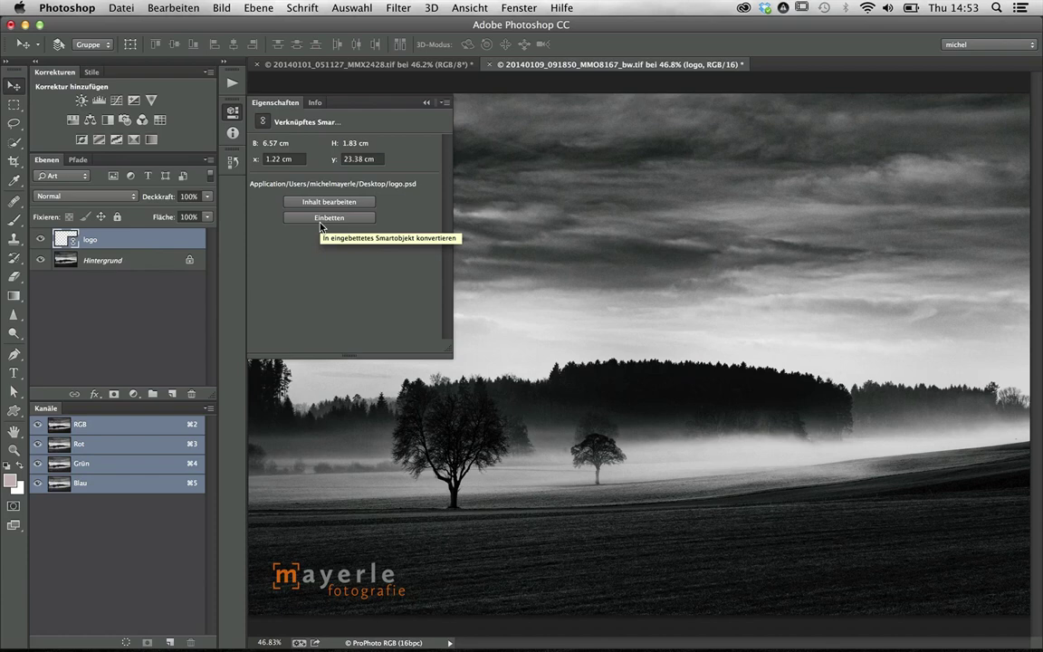
left_click(233, 112)
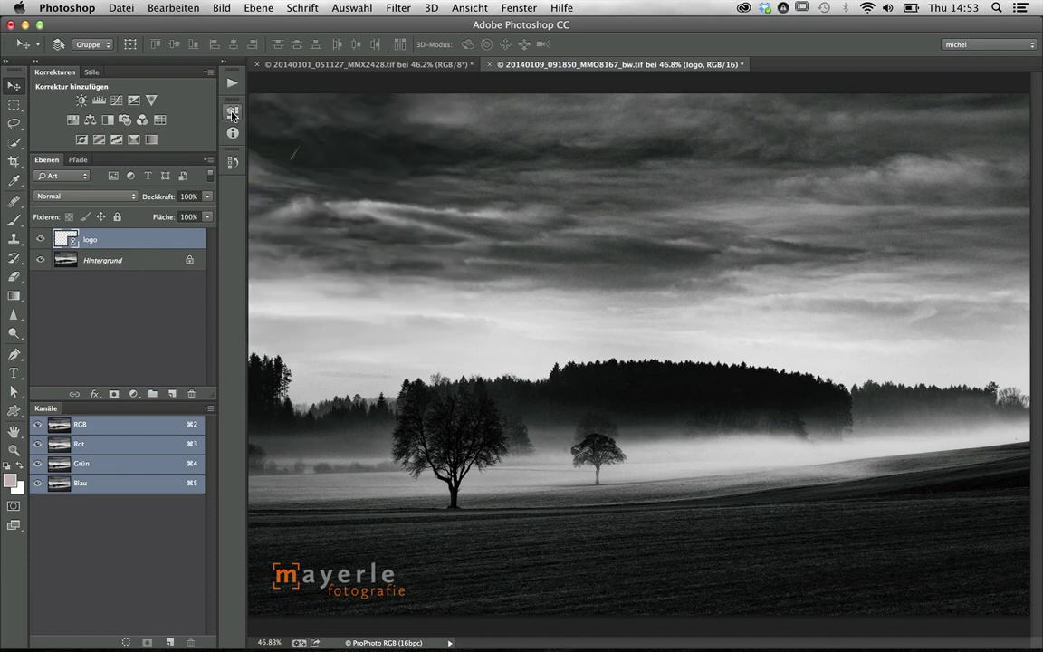
key("ctrl+Tab")
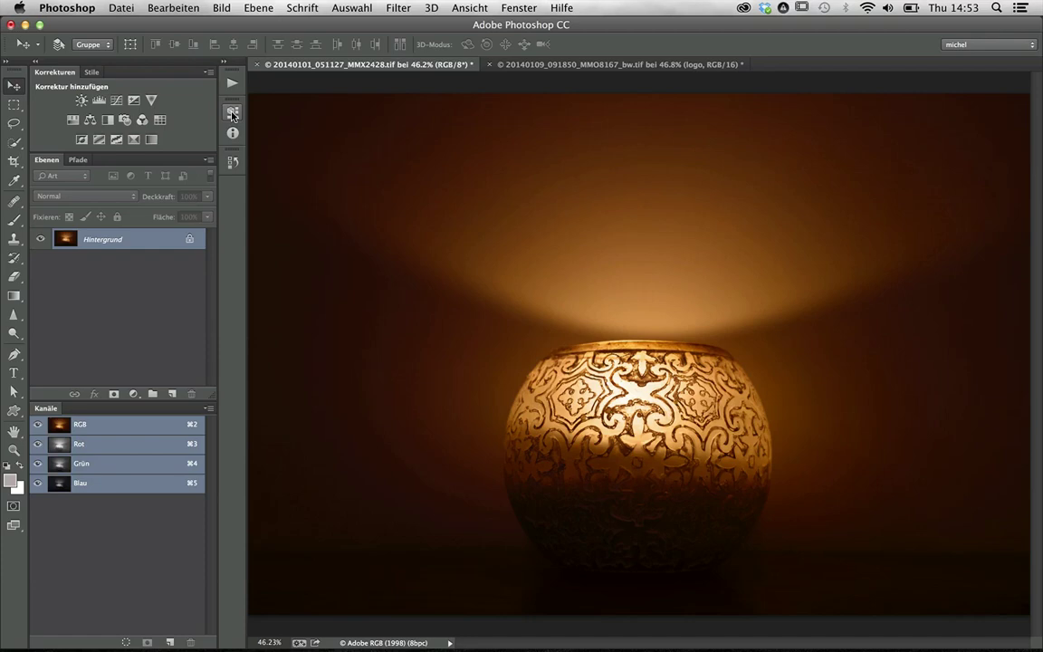
Place logo.psd as a linked smart object on the candle photo, scaled to 34.44% bottom-left
left_click(123, 8)
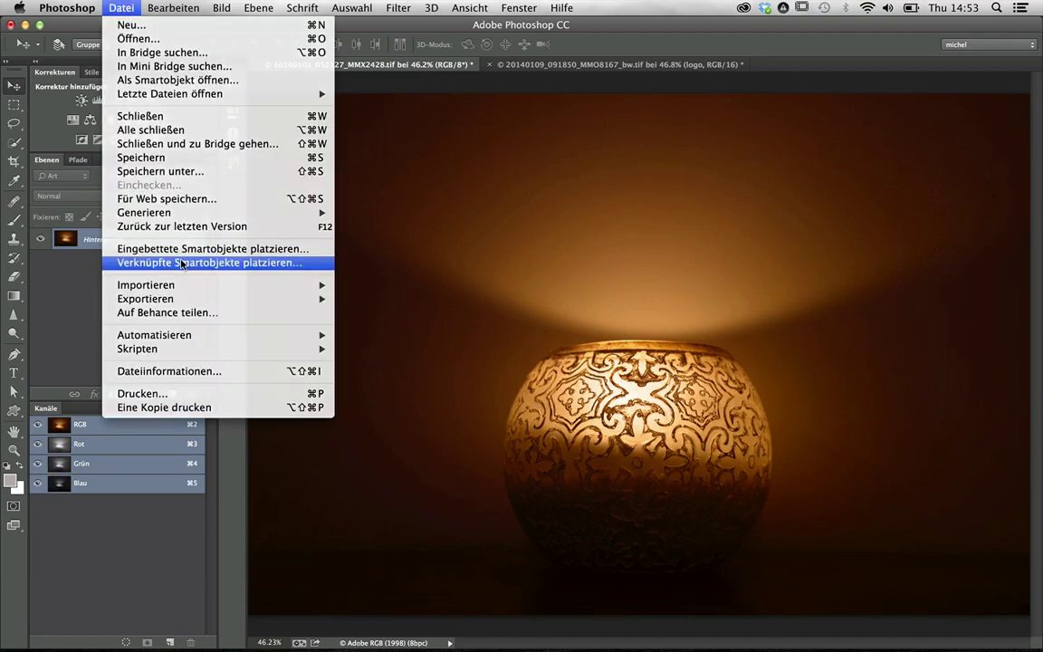
left_click(181, 263)
left_click(372, 124)
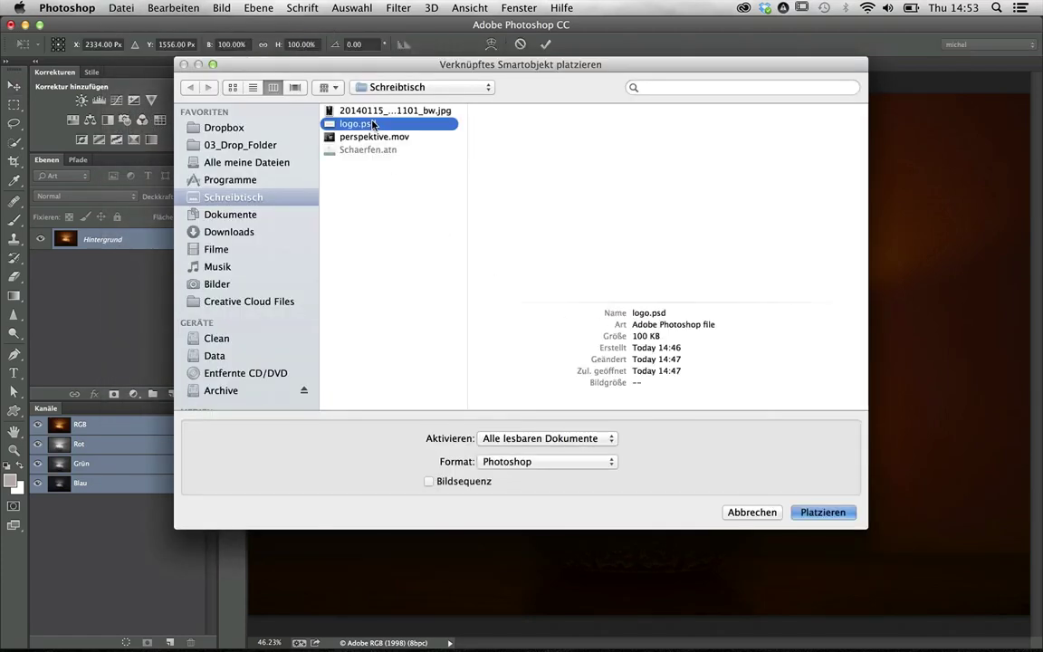
double_click(372, 124)
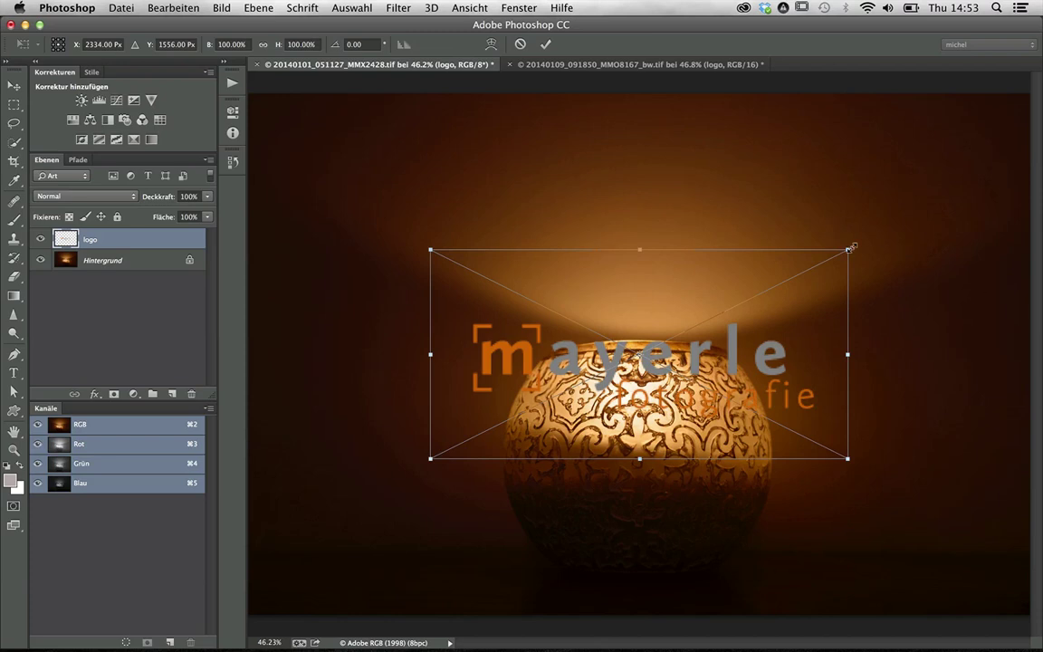
left_click_drag(849, 247, 574, 387)
mouse_move(503, 423)
left_mouse_down()
mouse_move(327, 579)
mouse_move(345, 563)
left_mouse_up()
key("Return")
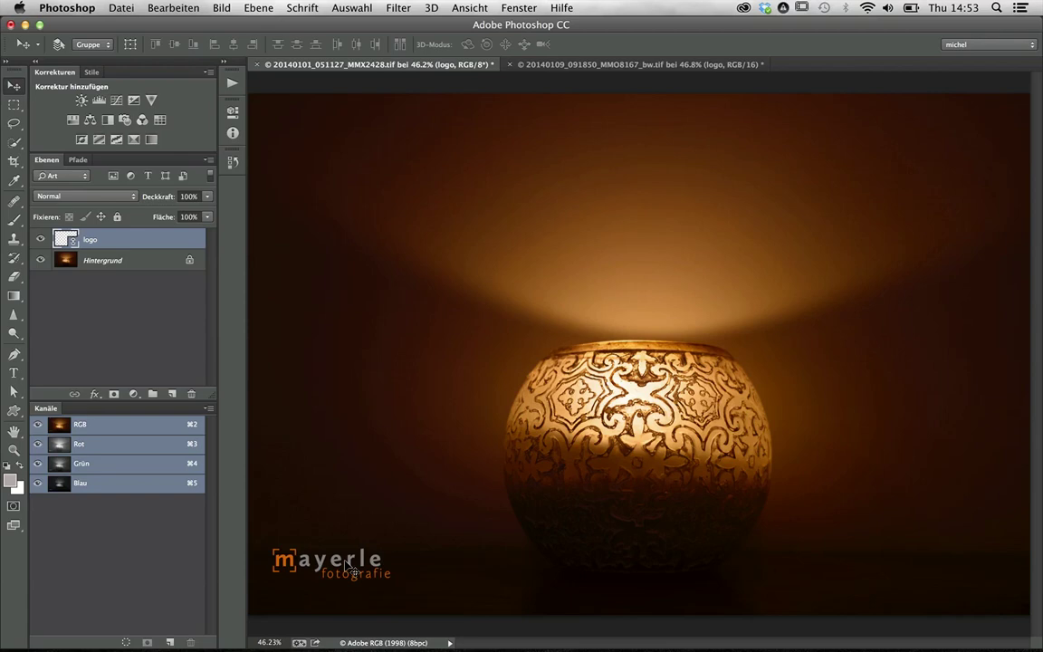
Open the linked logo.psd and add Farbton/Sättigung with hue -170 and saturation -34
double_click(65, 240)
key("Return")
left_click(72, 119)
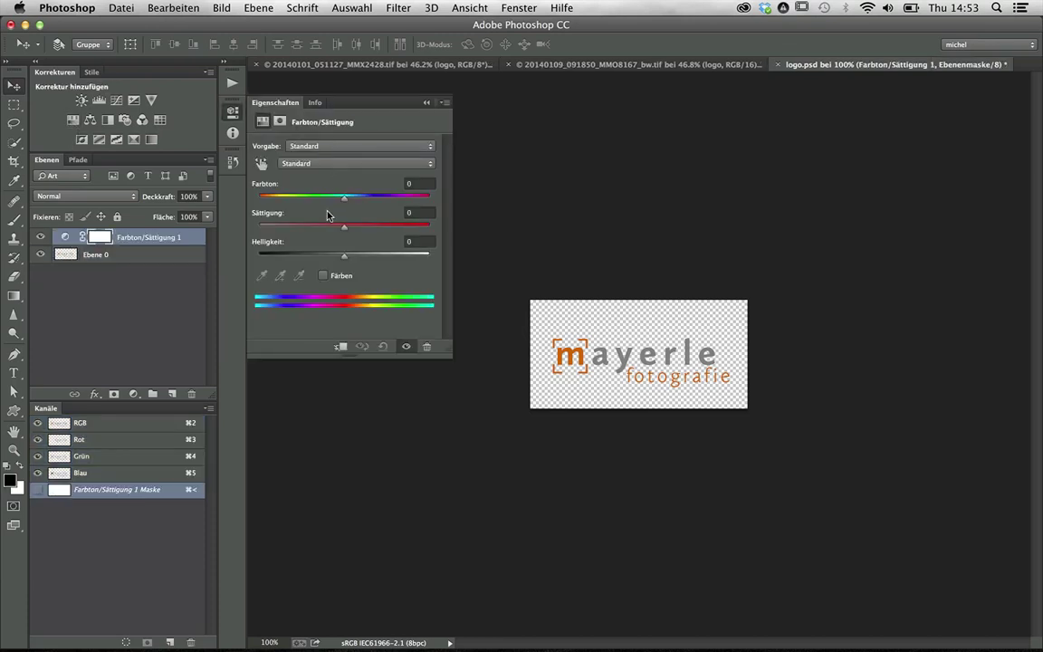
left_click_drag(344, 197, 261, 199)
left_click_drag(345, 233, 315, 233)
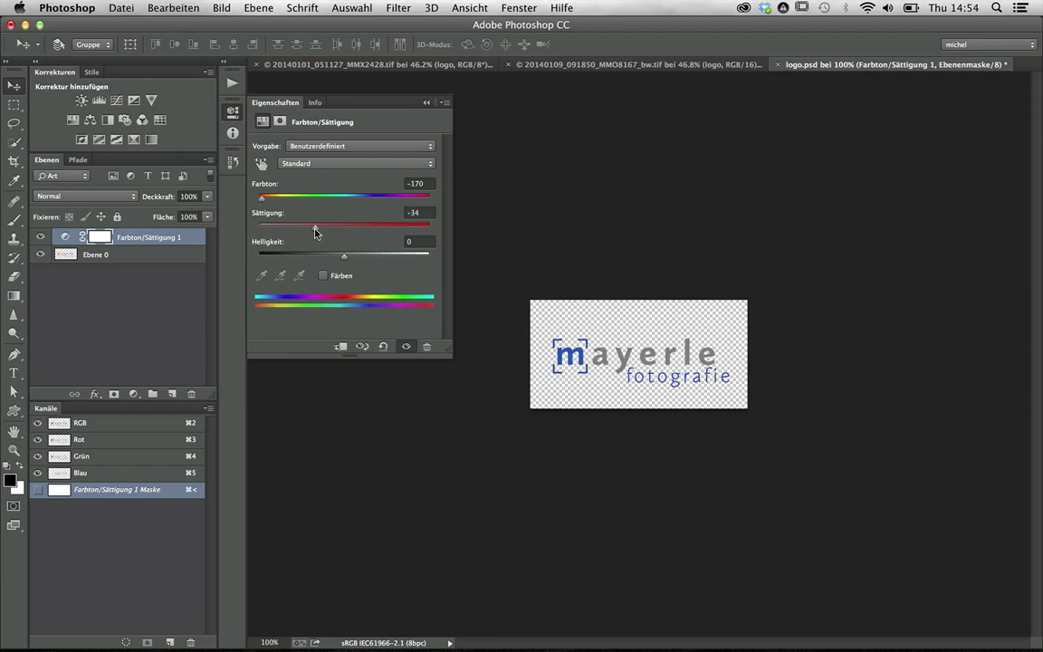
Give the logo layer a Schlagschatten drop shadow, then save and close logo.psd
double_click(178, 254)
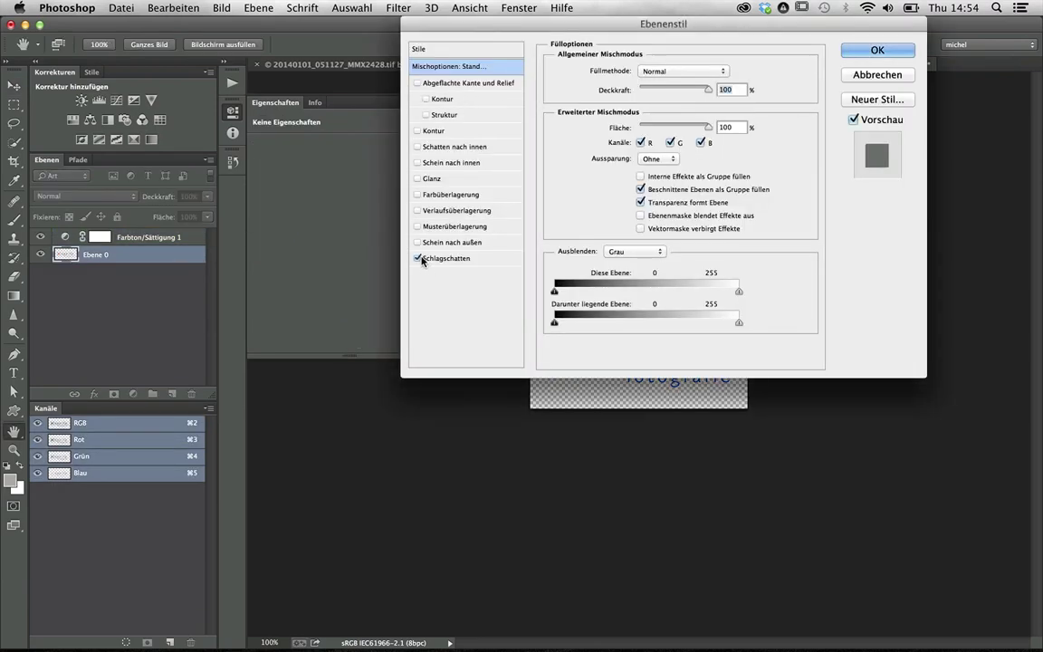
left_click(419, 259)
key("Return")
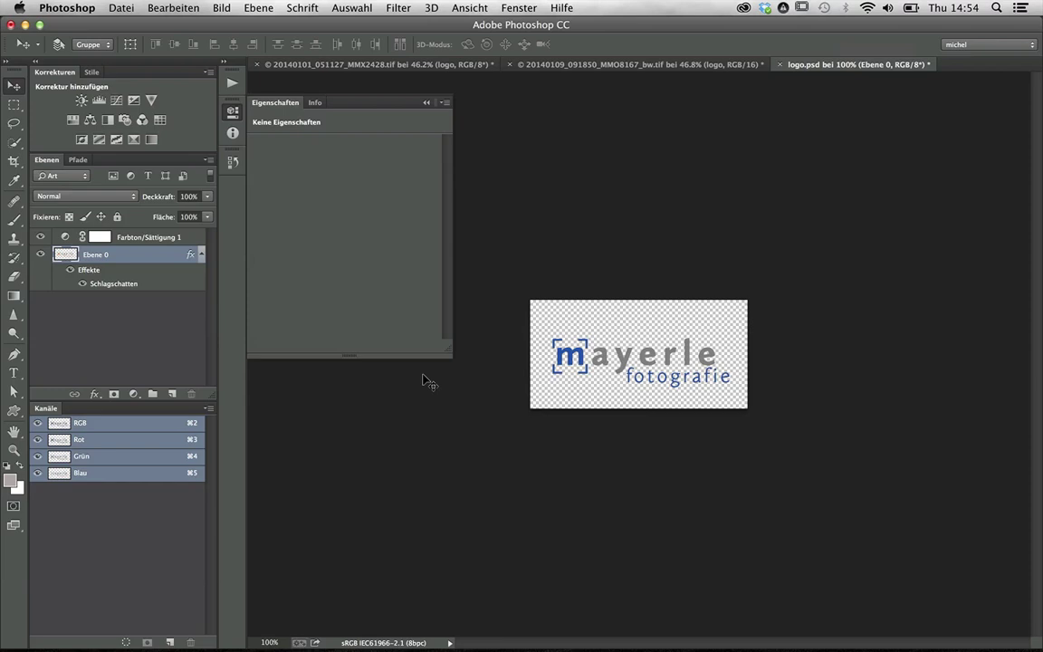
key("super+s")
key("super+w")
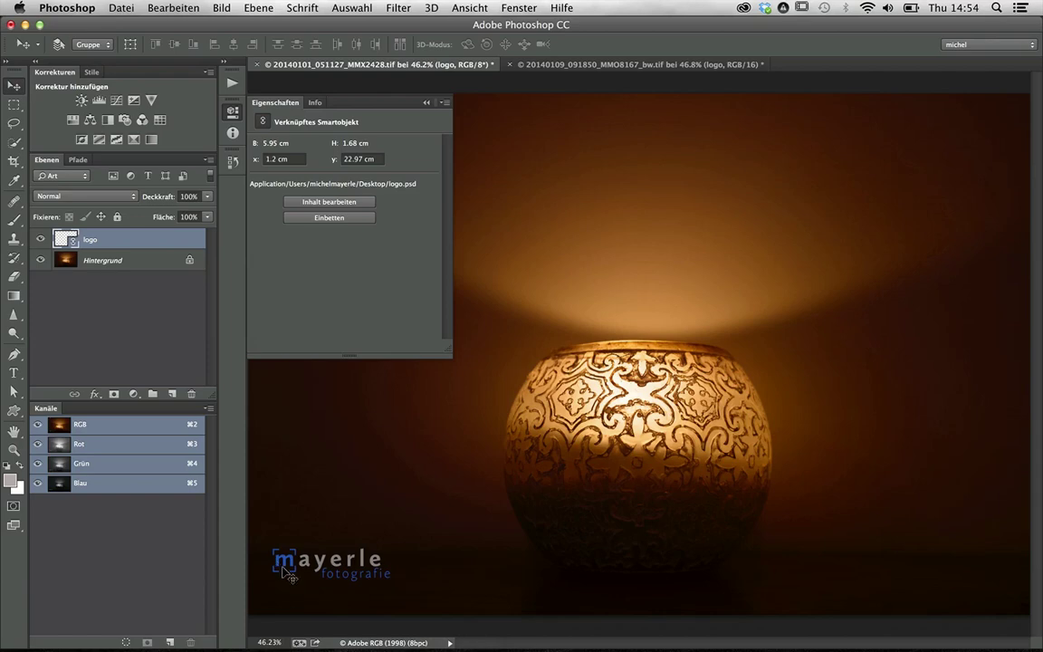
Embed the landscape photo's linked logo with Einbetten, then return to the candle photo
key("ctrl+Tab")
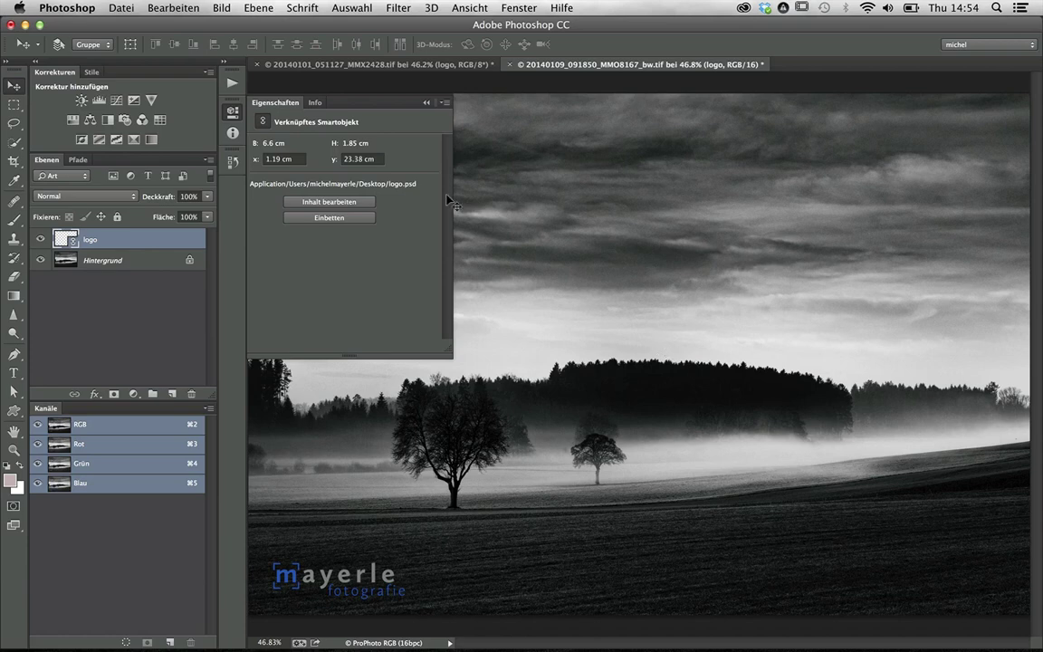
left_click(348, 218)
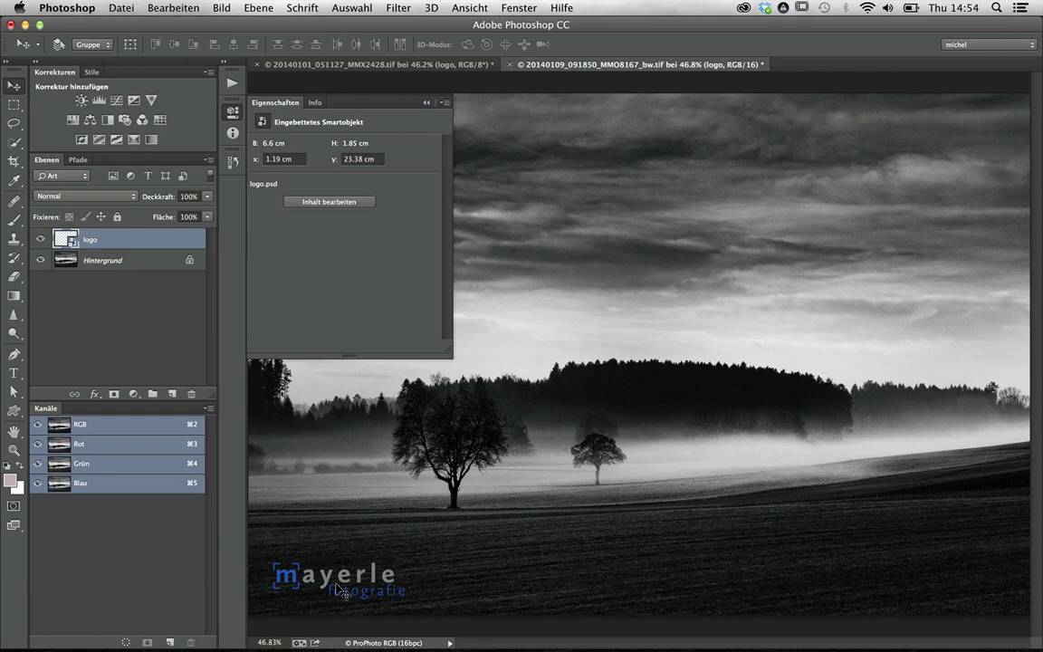
key("ctrl+Tab")
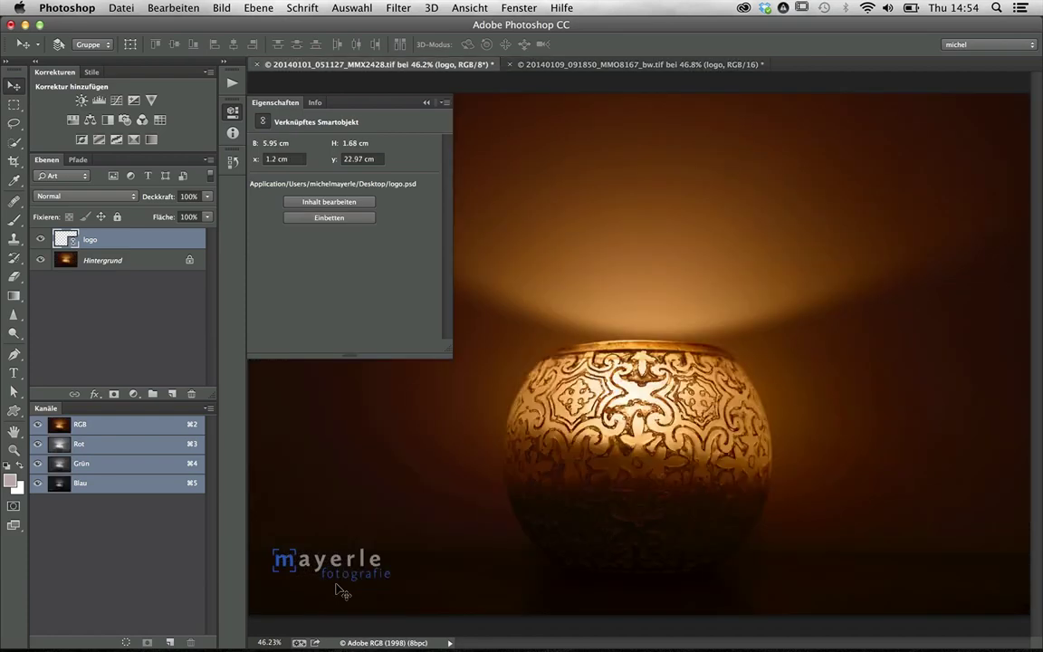
Open the candle photo's linked logo.psd for editing, accepting the colour profile warning
double_click(138, 228)
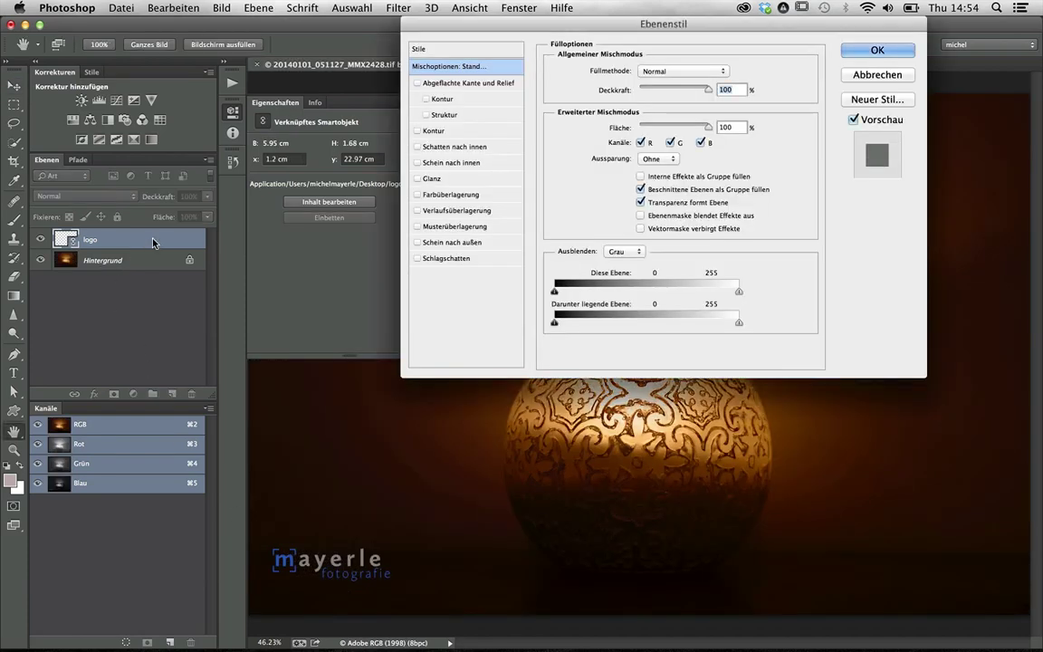
key("Escape")
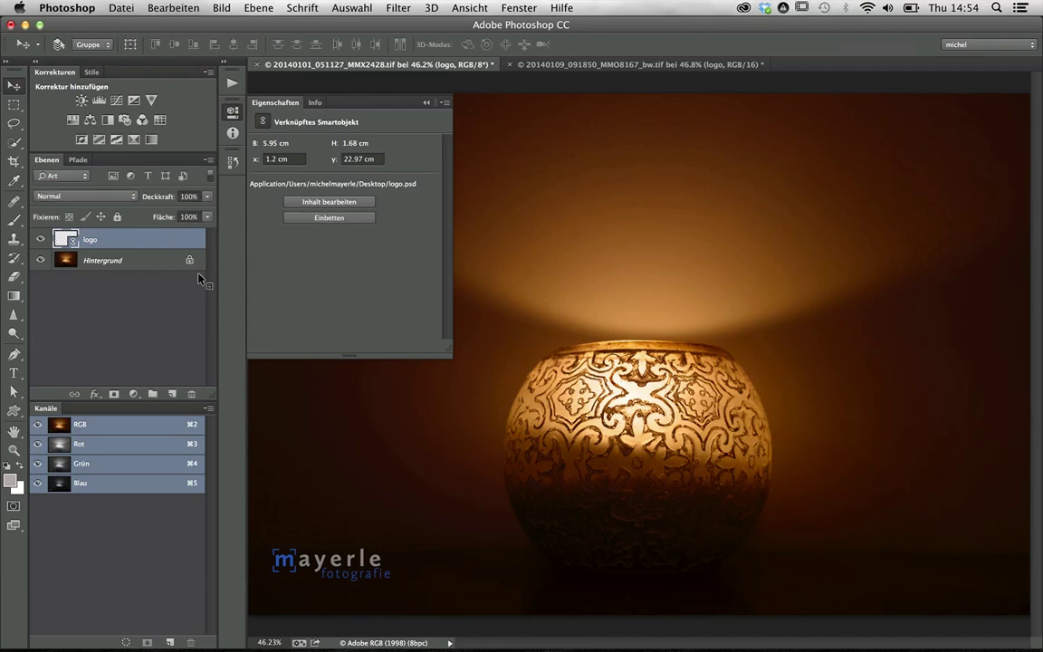
left_click(334, 205)
left_click(767, 543)
Delete the drop shadow and Farbton/Sättigung layer so the logo turns orange again
left_click_drag(102, 288, 191, 394)
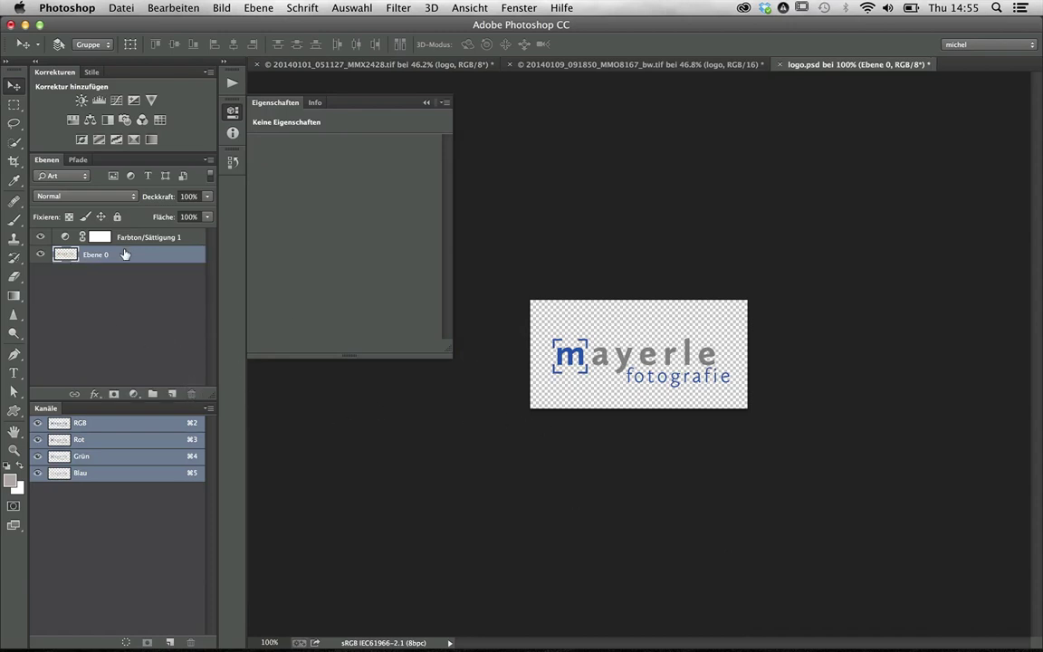
left_click(150, 237)
key("BackSpace")
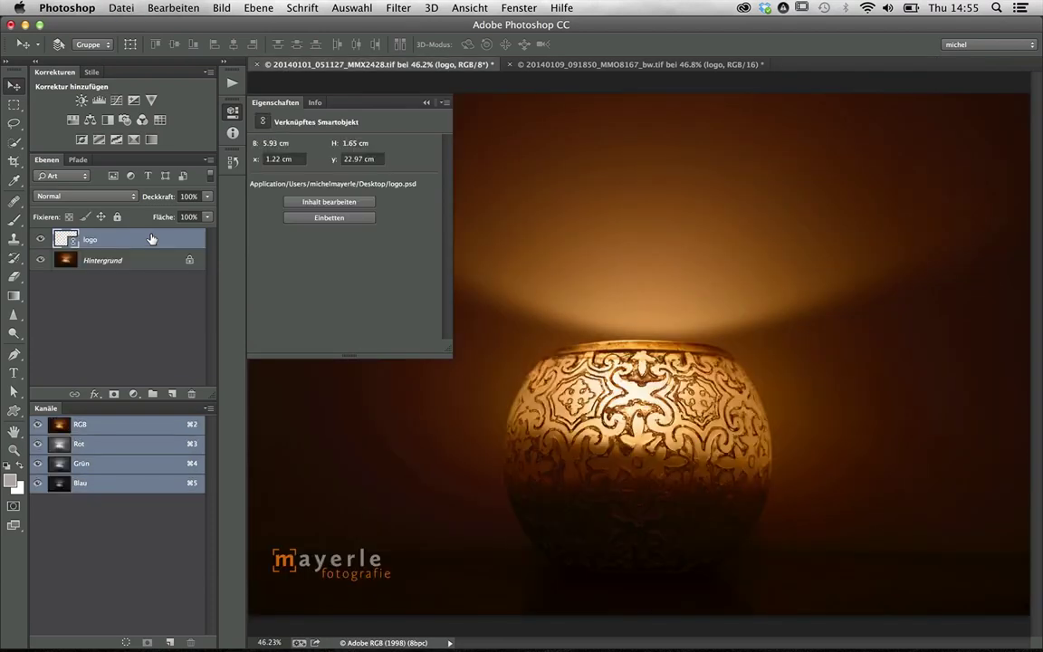
left_click(226, 117)
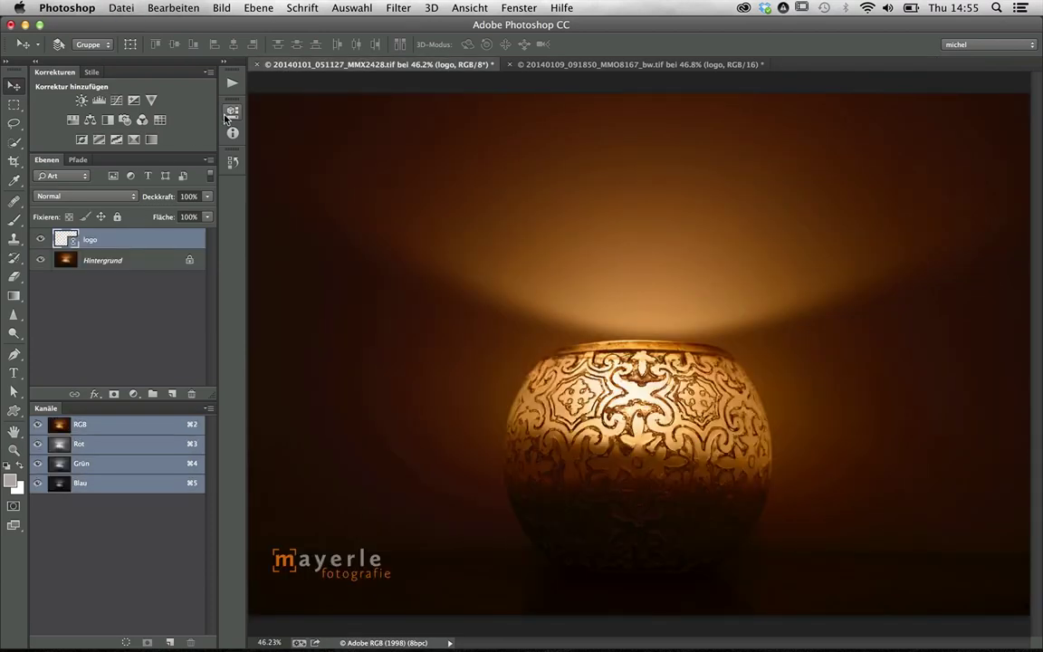
key("ctrl+Tab")
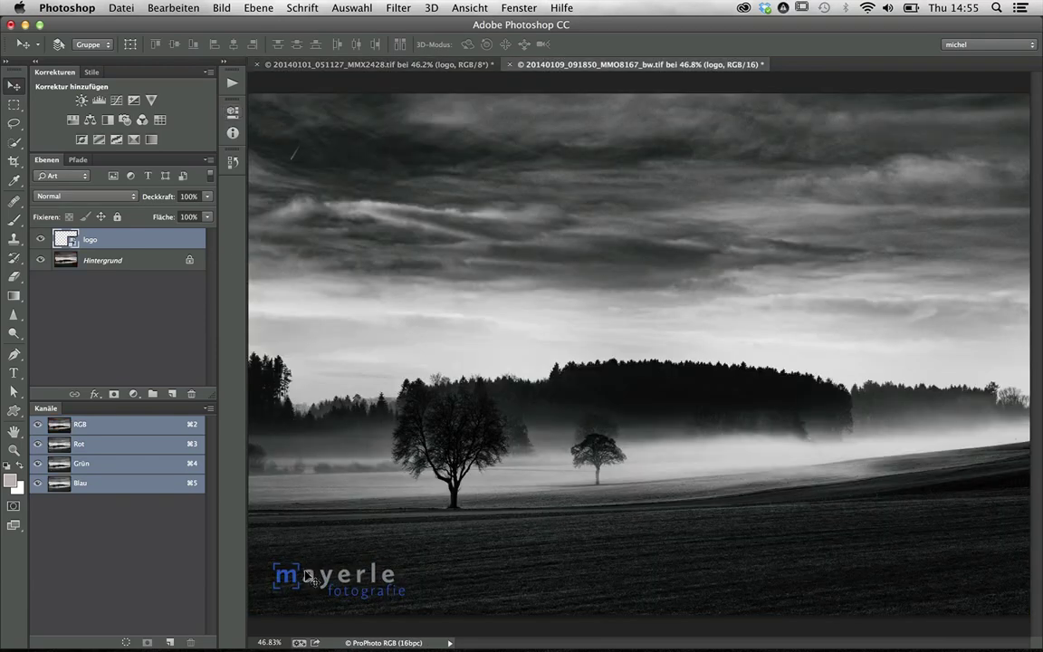
Rename logo.psd on the desktop by adding 'ooooooooo', then return to Photoshop
key("super+h")
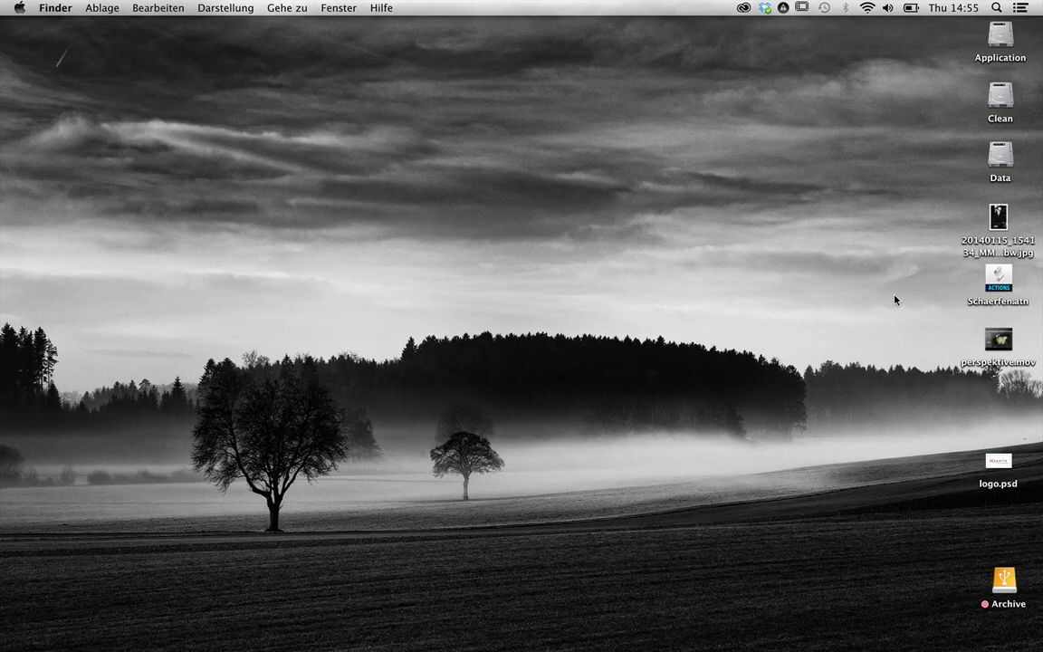
left_click(1022, 485)
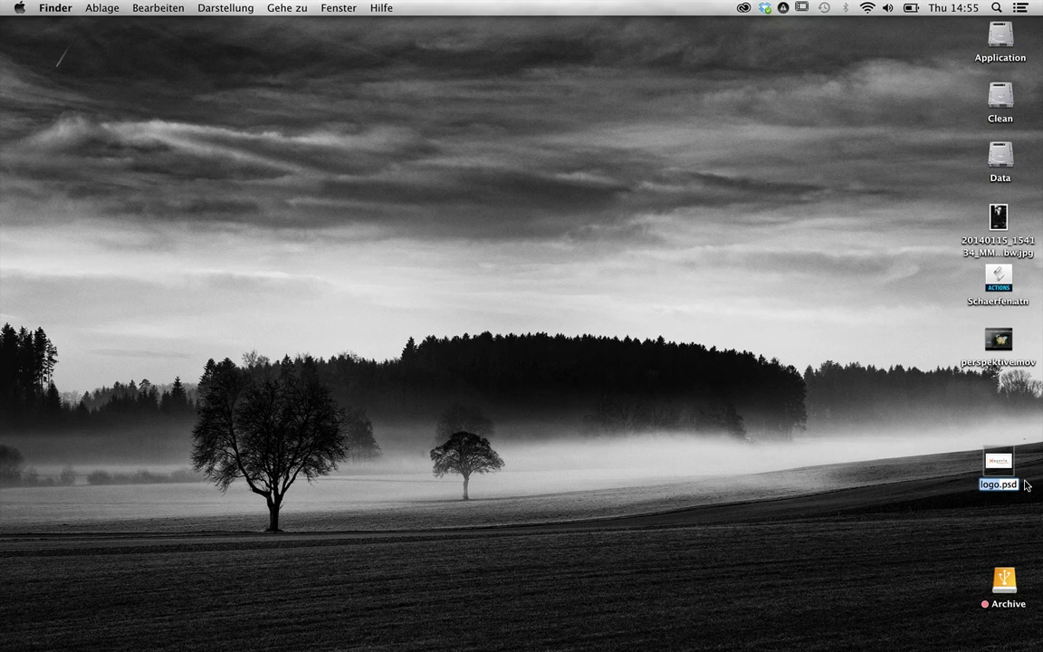
key("Return")
type("oo")
type("ooooooo")
key("Return")
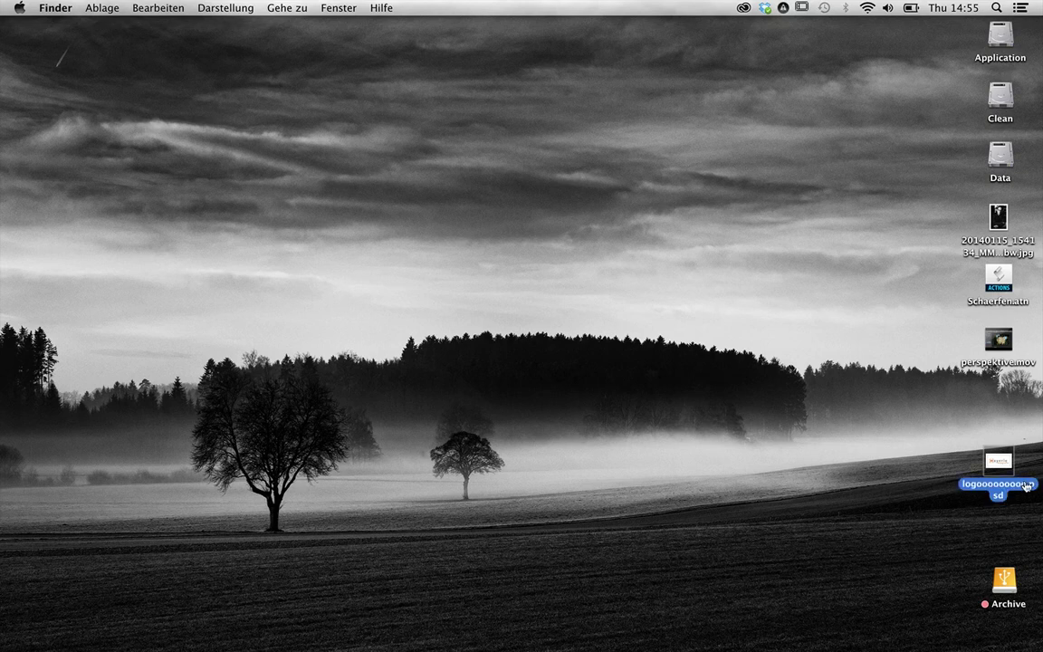
key("super+Tab")
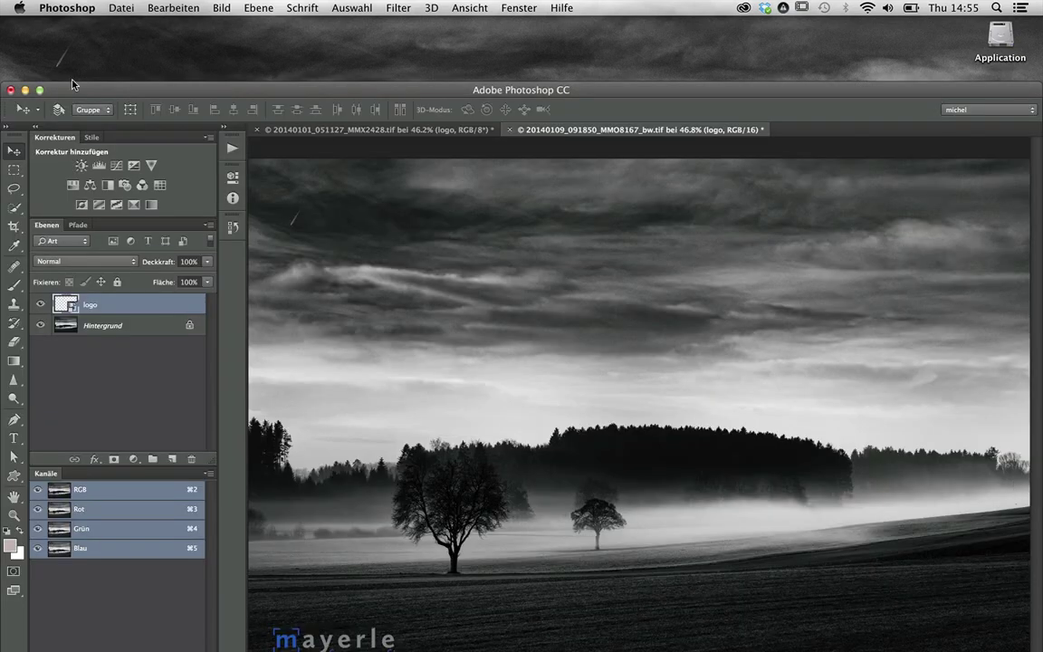
Maximise Photoshop, go to the candle photo and show its logo's missing-link properties
left_click(39, 90)
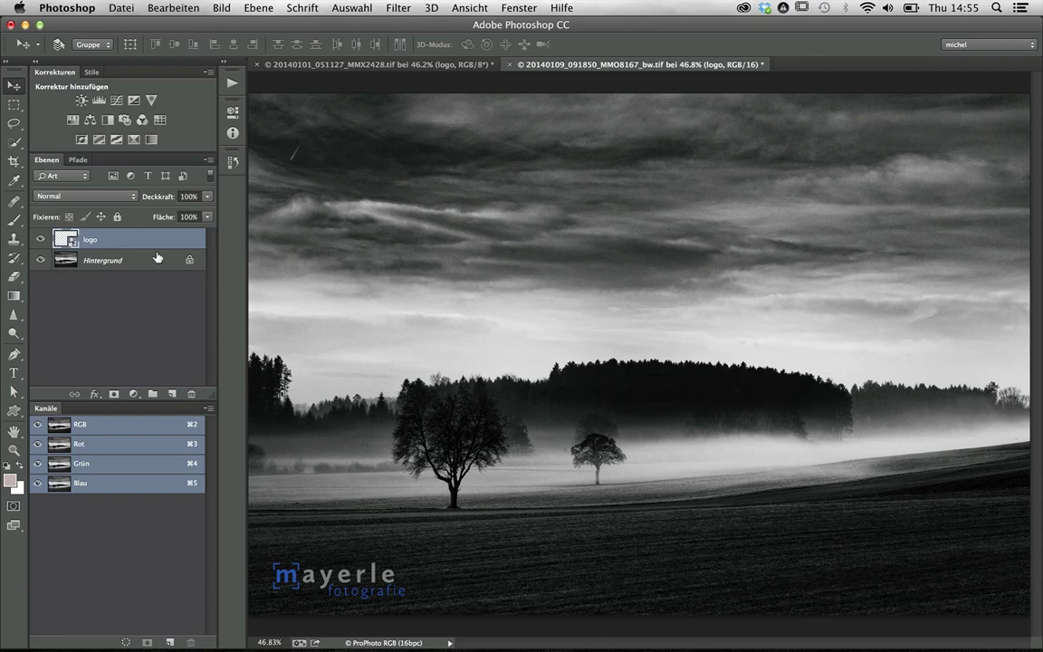
key("ctrl+Tab")
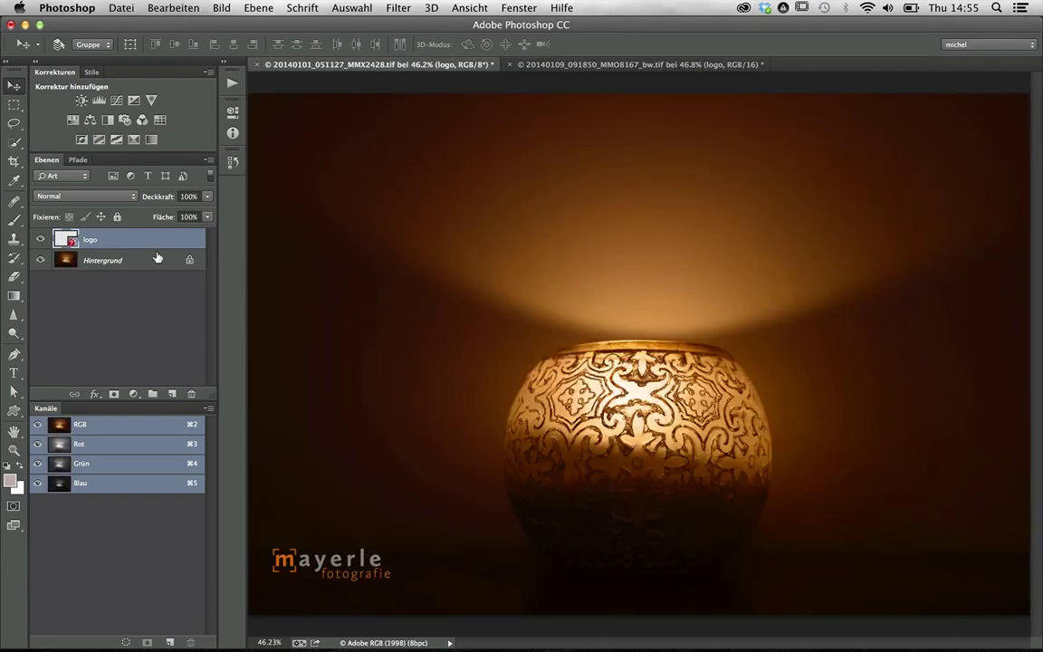
left_click(233, 114)
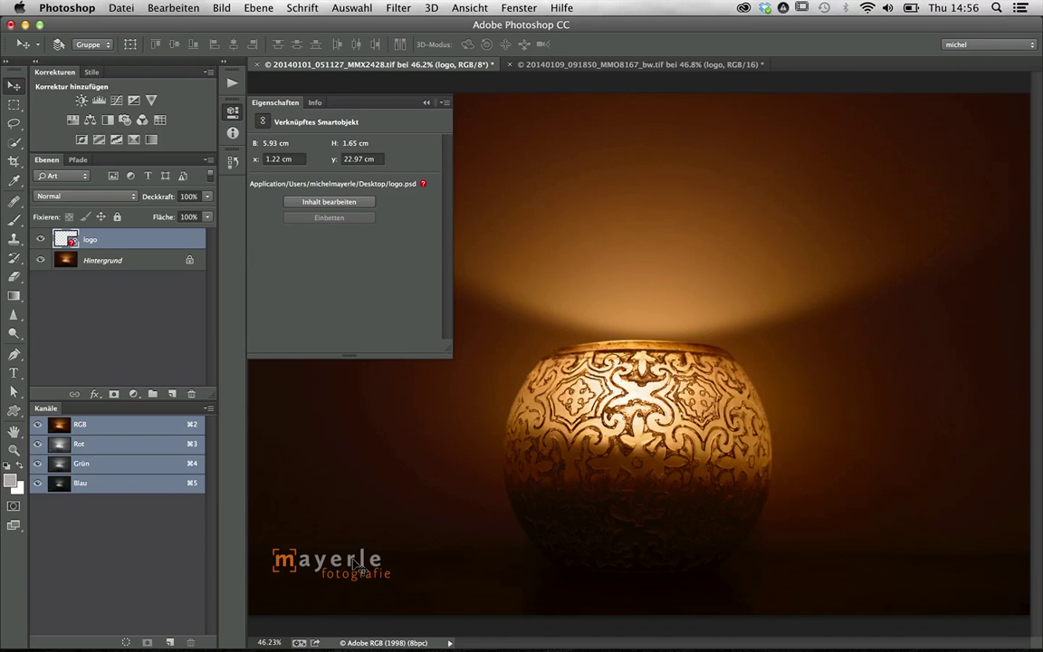
Choose to relink the missing logo.psd from the red ? warning, opening the Fehlende Datei dialog
left_click(423, 184)
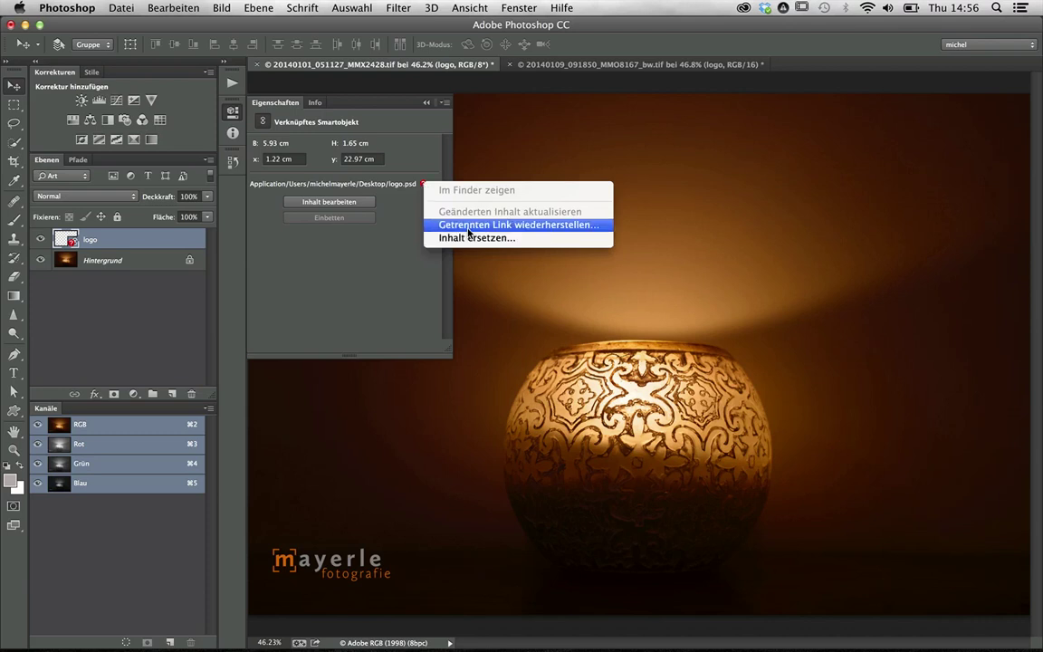
left_click(468, 233)
right_click(165, 241)
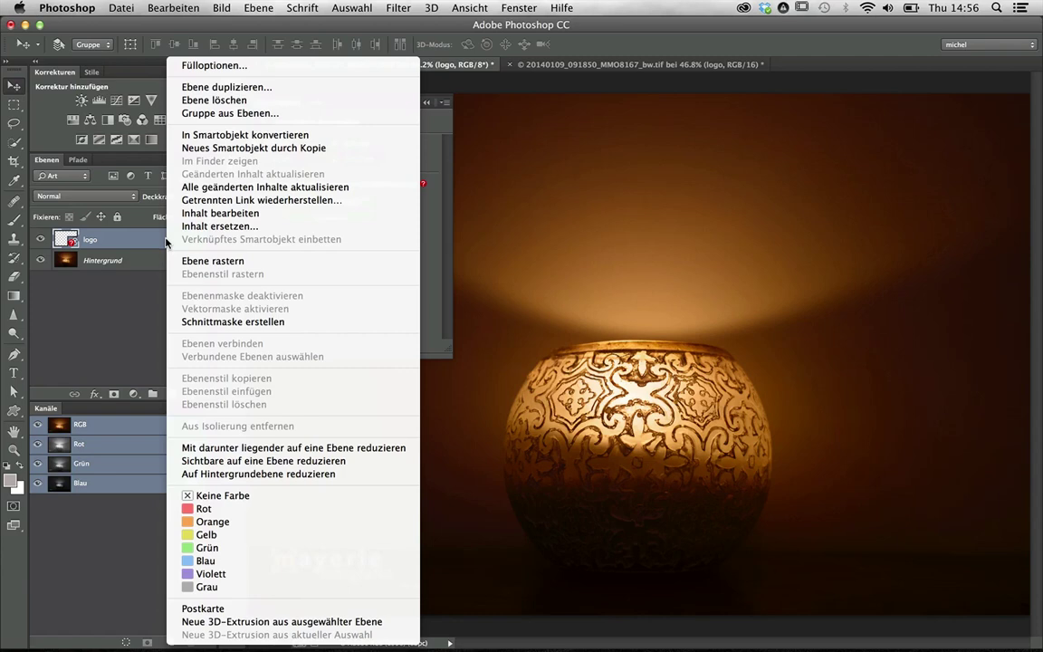
left_click(233, 202)
left_click(257, 7)
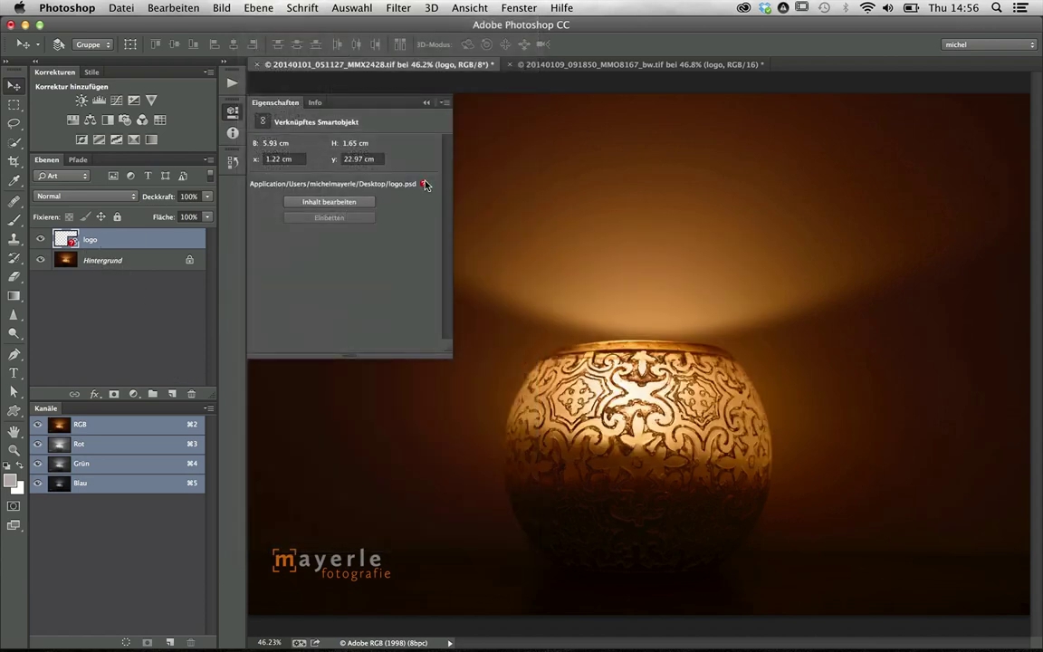
left_click(423, 184)
left_click(455, 216)
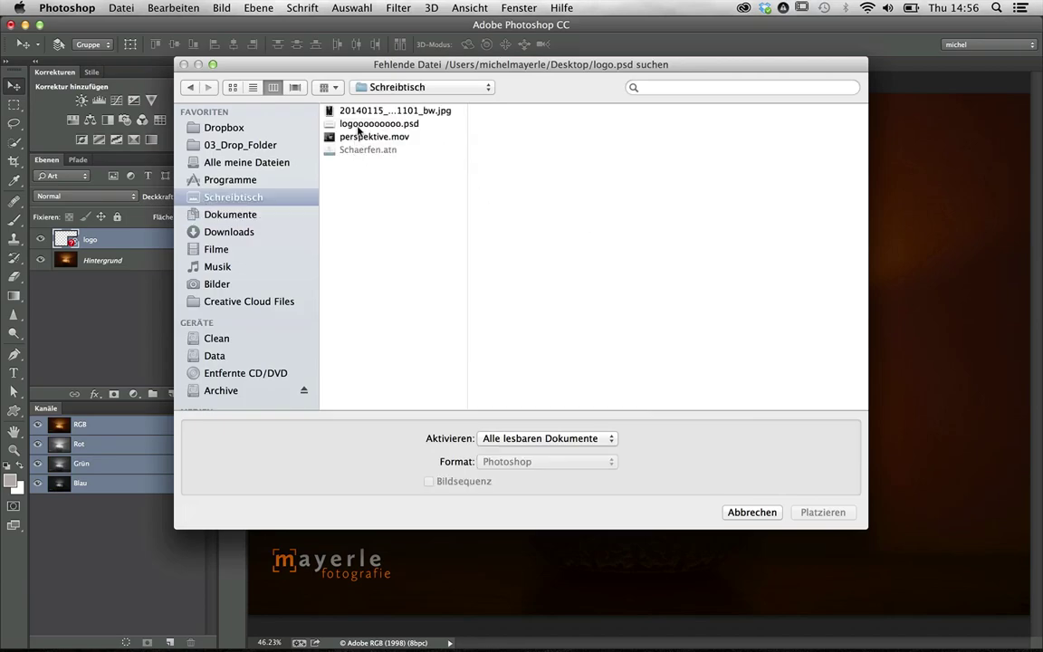
Relink the candle photo's missing logo layer to logooooooooo.psd on the desktop
double_click(362, 123)
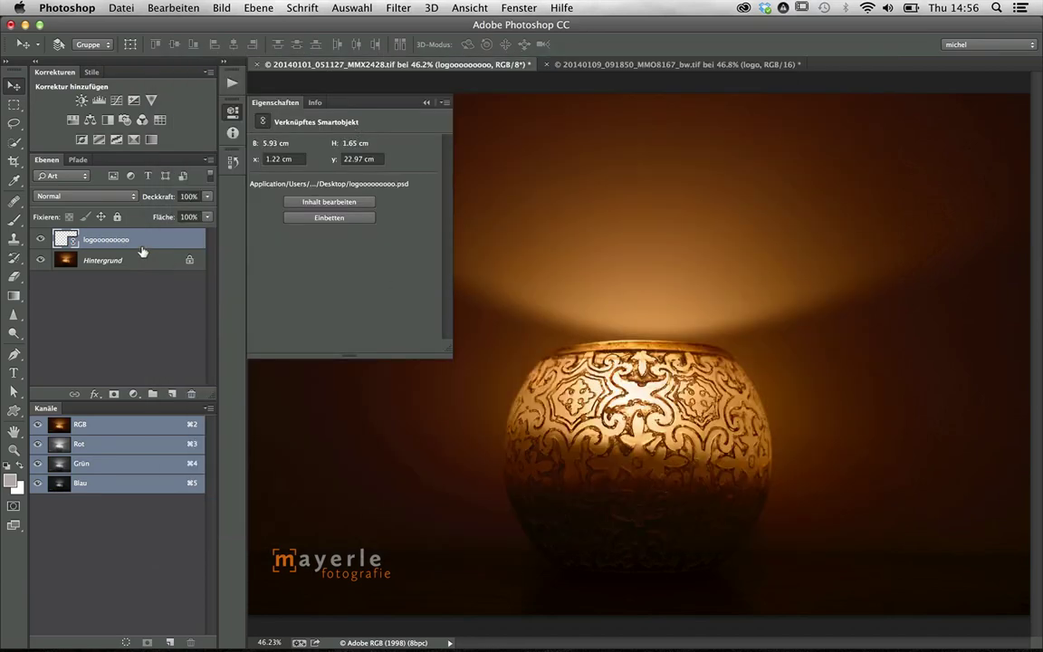